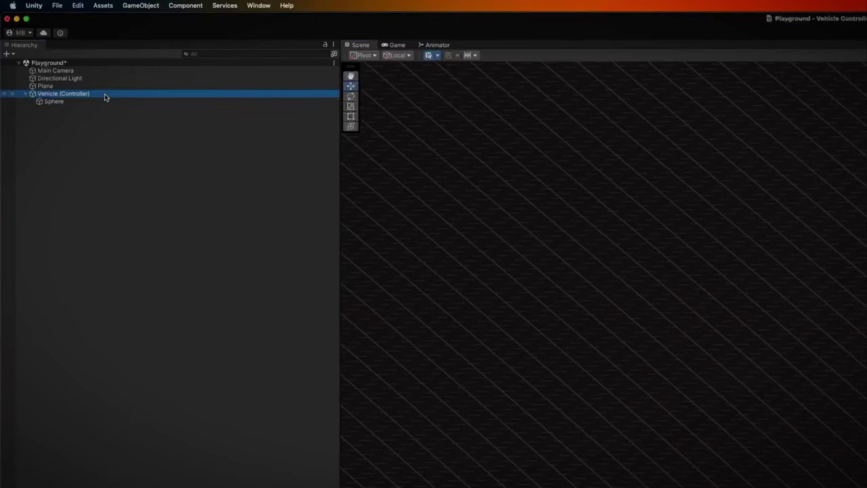
# - Create an empty child object named "Collider(s)" under Vehicle (Controller)
pyautogui.rightClick(67, 96)
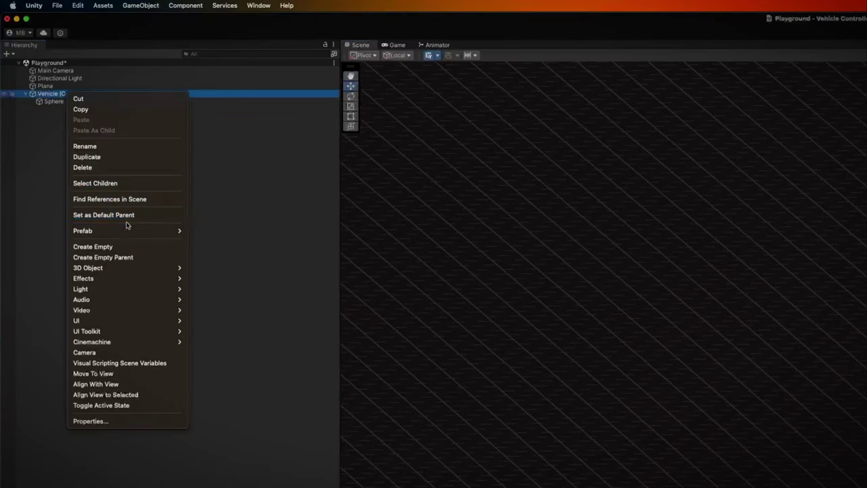
pyautogui.click(134, 248)
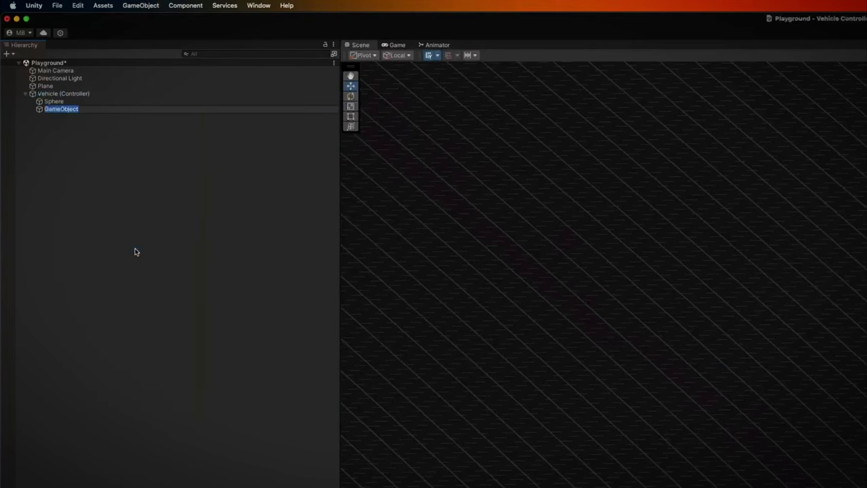
pyautogui.write('Collider')
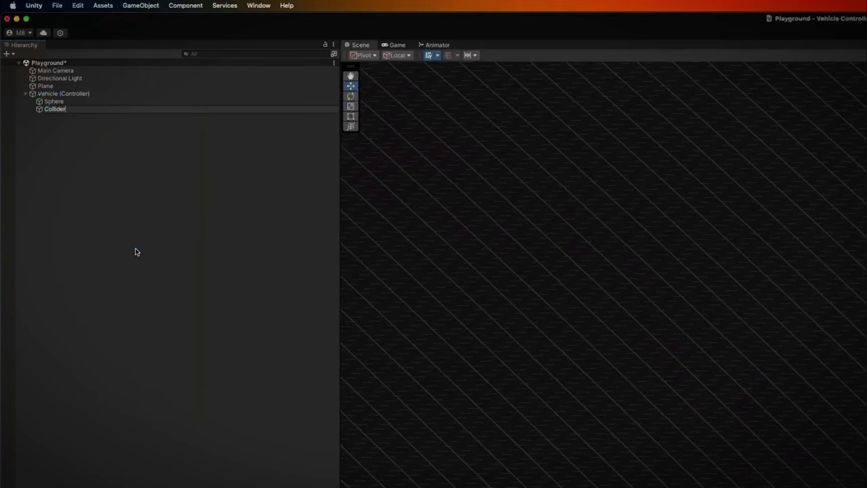
pyautogui.write('(s)')
pyautogui.press('Return')
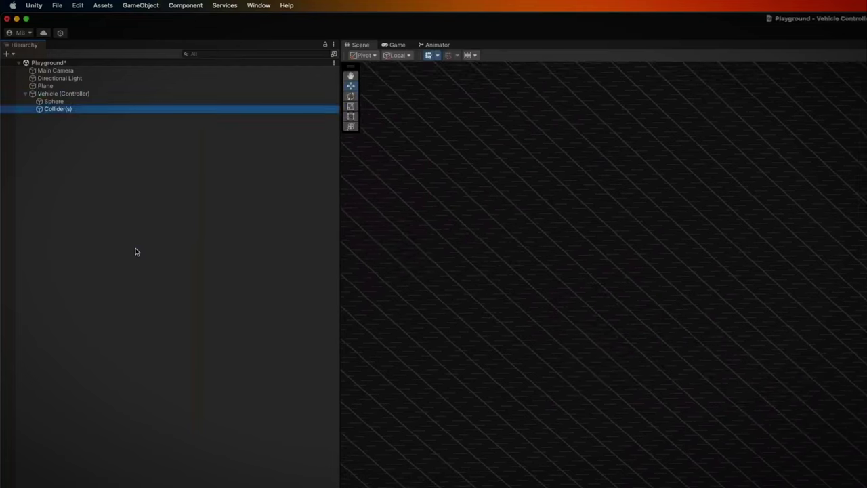
# - Create an empty child named "Box Collider" under Collider(s) and add a Box Collider component to it
pyautogui.rightClick(73, 110)
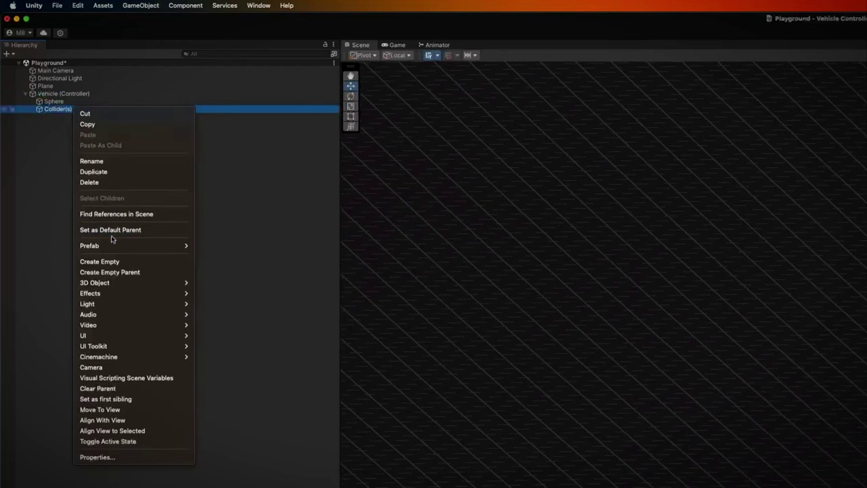
pyautogui.click(116, 263)
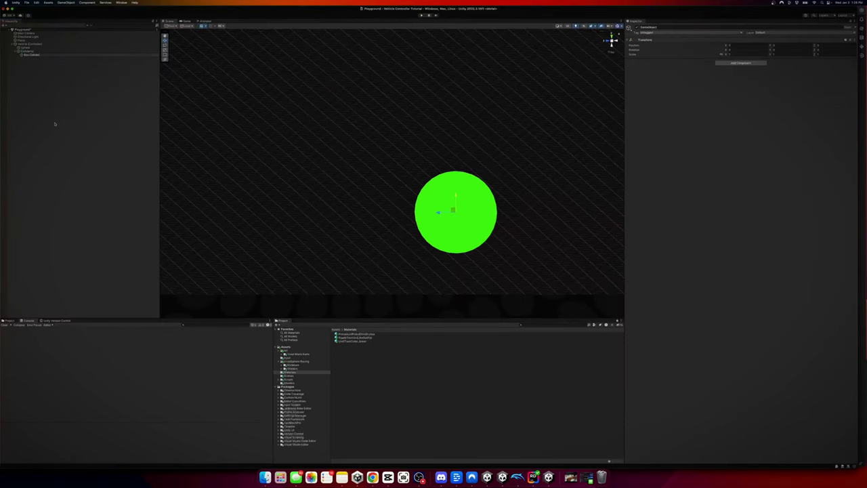
pyautogui.press('Return')
pyautogui.click(731, 63)
pyautogui.write('rigi')
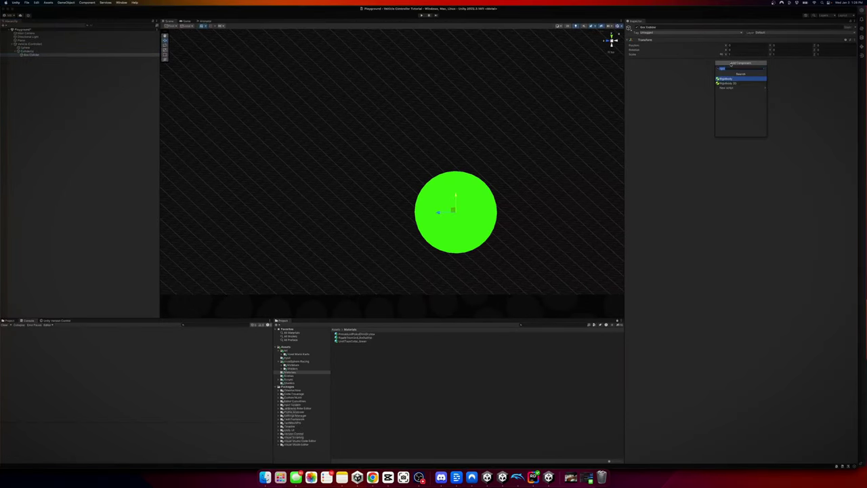
pyautogui.write('box c')
pyautogui.press('Return')
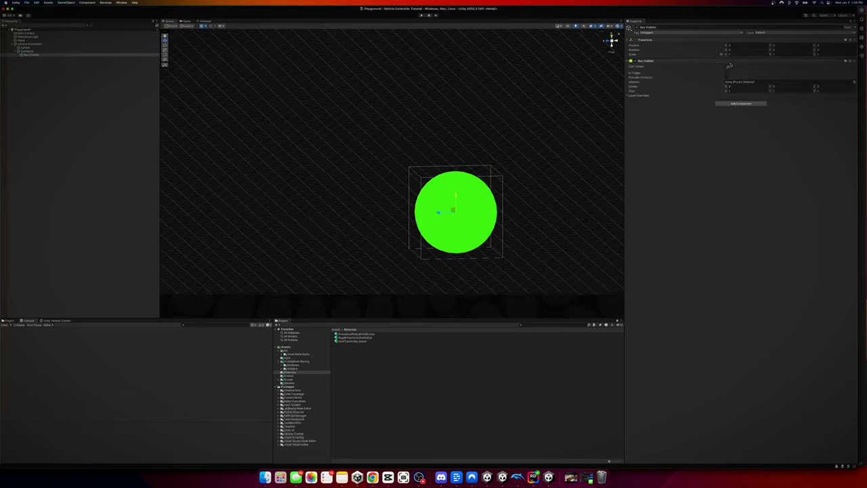
# - Assign the Plane to the Ground layer
pyautogui.keyDown('alt'); pyautogui.moveTo(468, 203); pyautogui.dragTo(414, 211); pyautogui.keyUp('alt')
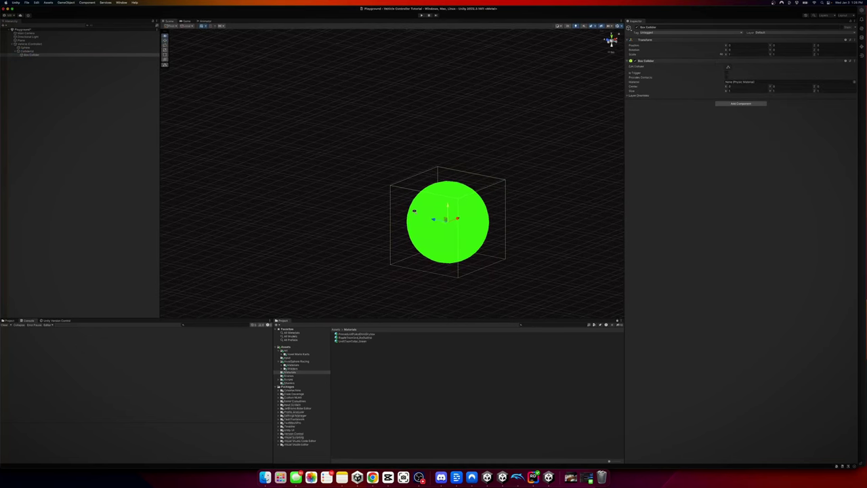
pyautogui.click(30, 44)
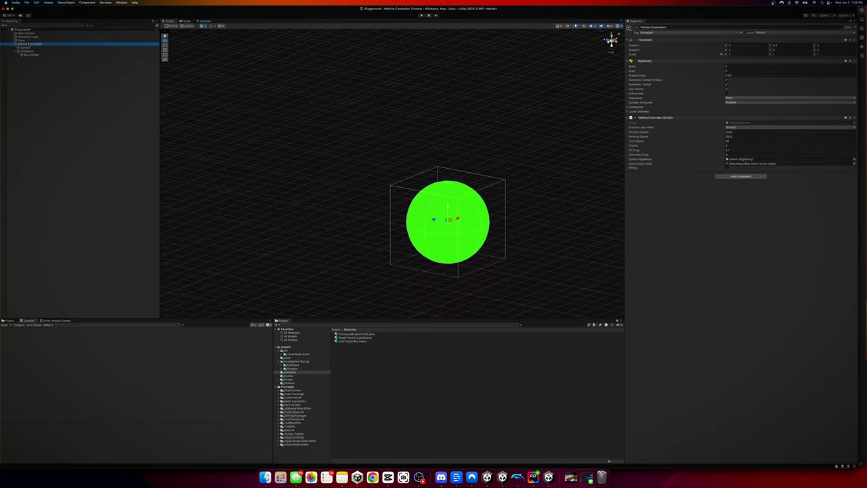
pyautogui.keyDown('alt'); pyautogui.moveTo(330, 138); pyautogui.dragTo(330, 180); pyautogui.keyUp('alt')
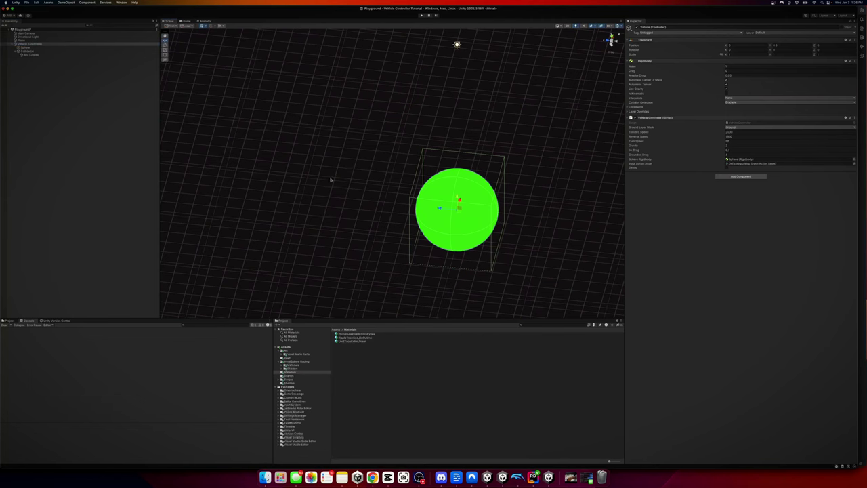
pyautogui.click(324, 228)
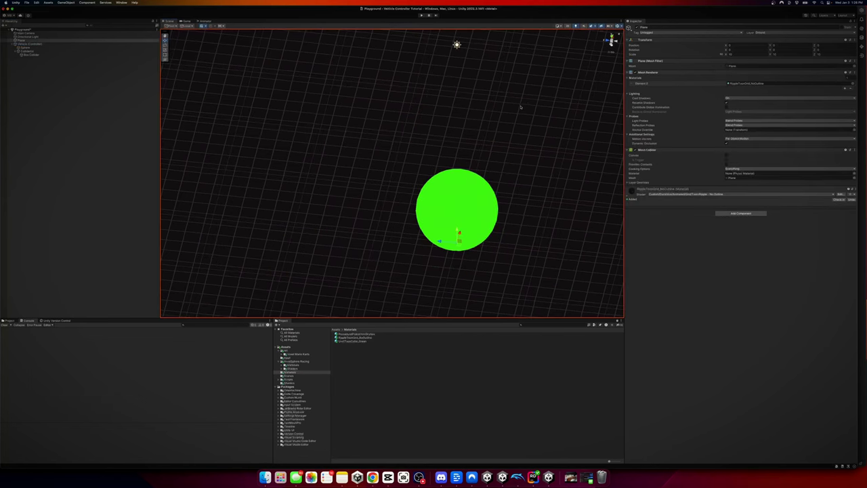
pyautogui.click(776, 32)
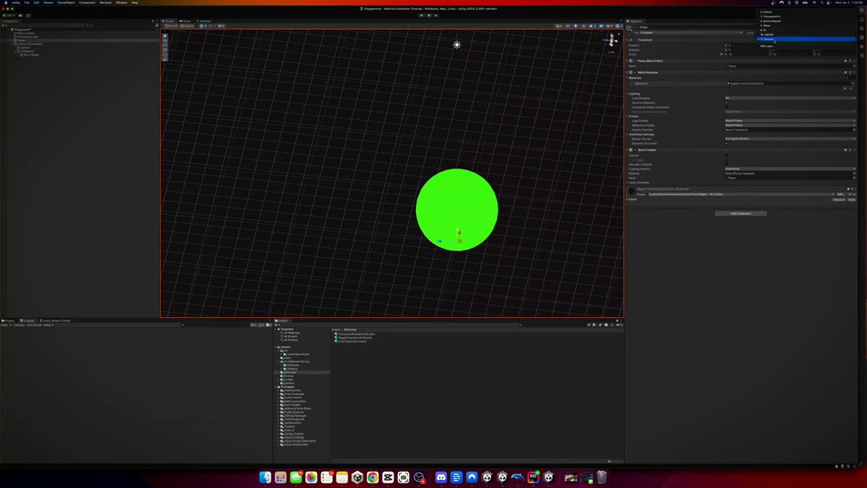
pyautogui.click(772, 39)
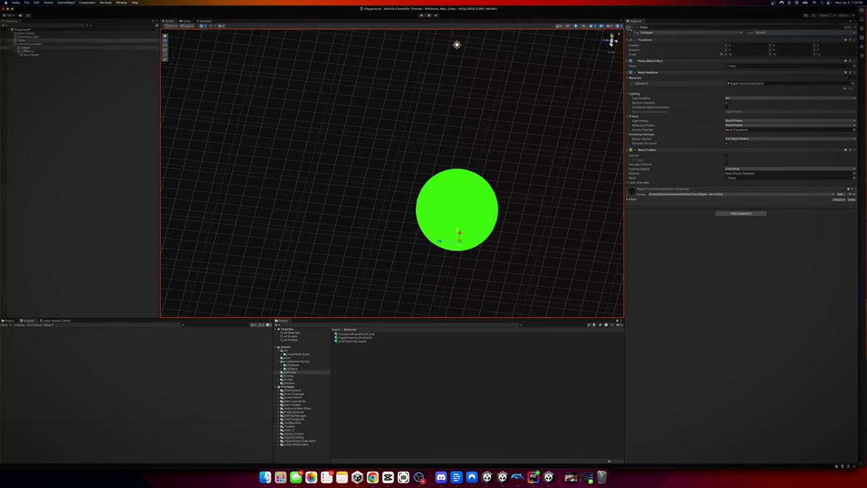
# - Assign both the Sphere and its parent Vehicle (Controller) to the Vehicle layer
pyautogui.click(26, 48)
pyautogui.click(776, 32)
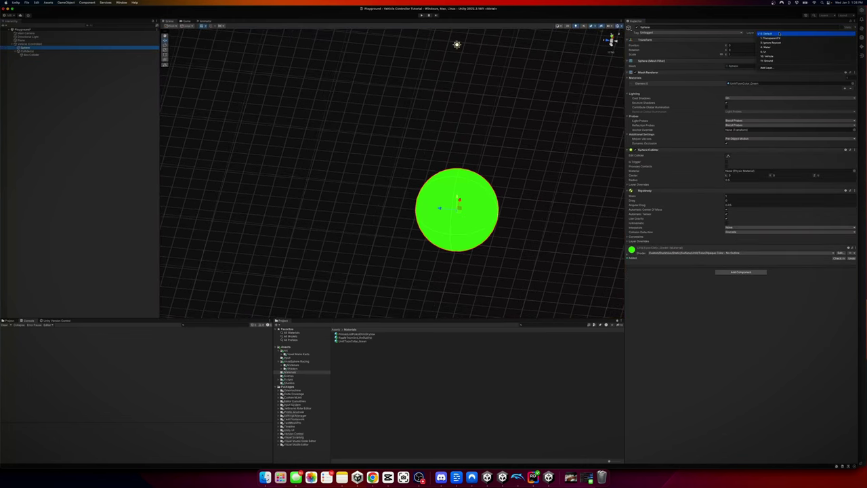
pyautogui.click(769, 56)
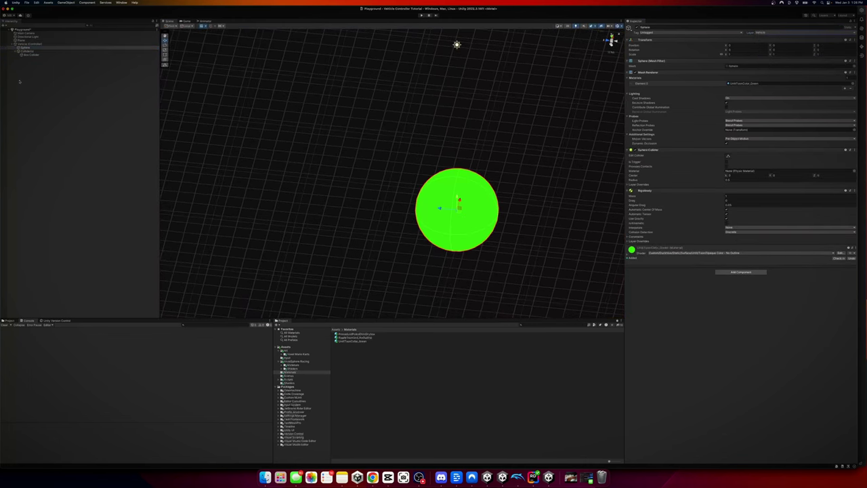
pyautogui.click(30, 43)
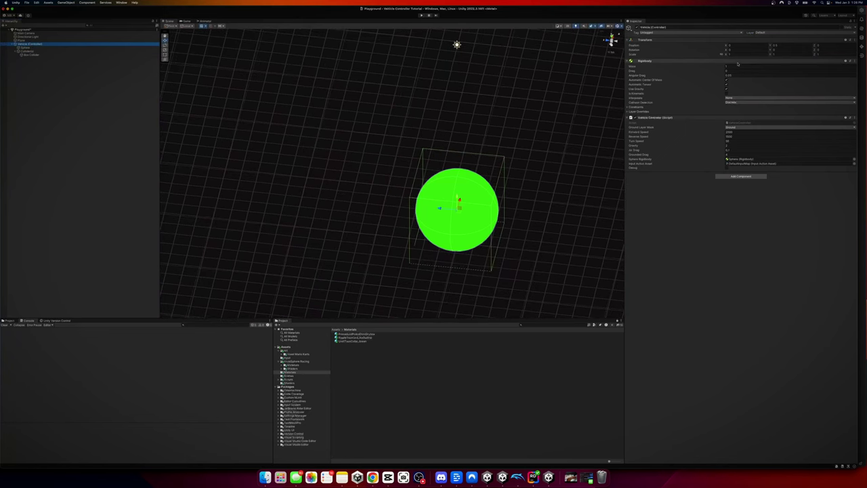
pyautogui.click(762, 32)
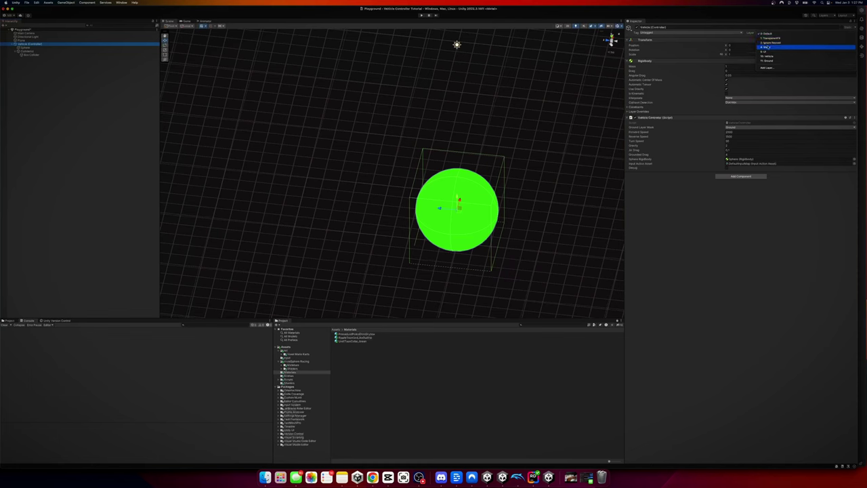
pyautogui.click(771, 57)
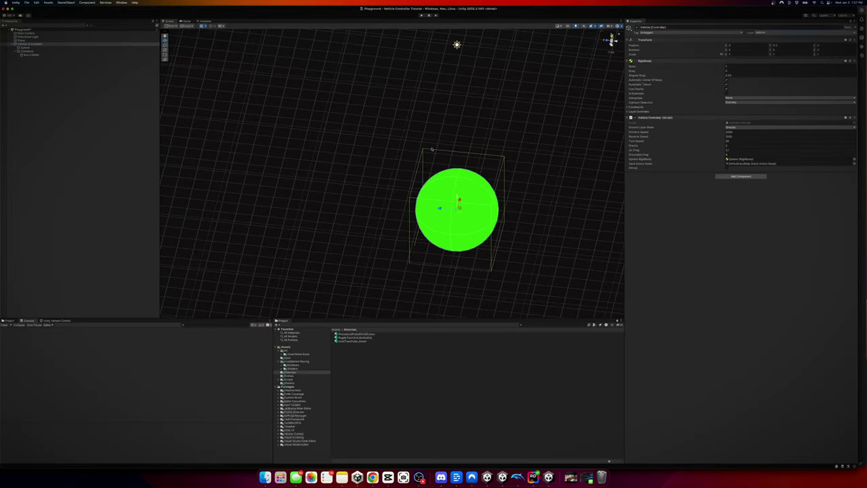
# - Play-test the scene with Vehicle (Controller) selected, driving it forward, in reverse and through turns both ways, and stop playback
pyautogui.click(365, 138)
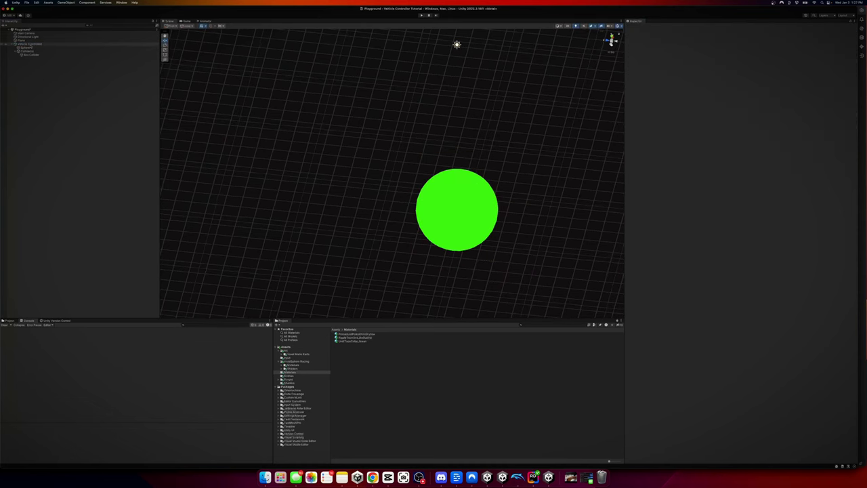
pyautogui.keyDown('alt'); pyautogui.moveTo(365, 138); pyautogui.dragTo(324, 115); pyautogui.keyUp('alt')
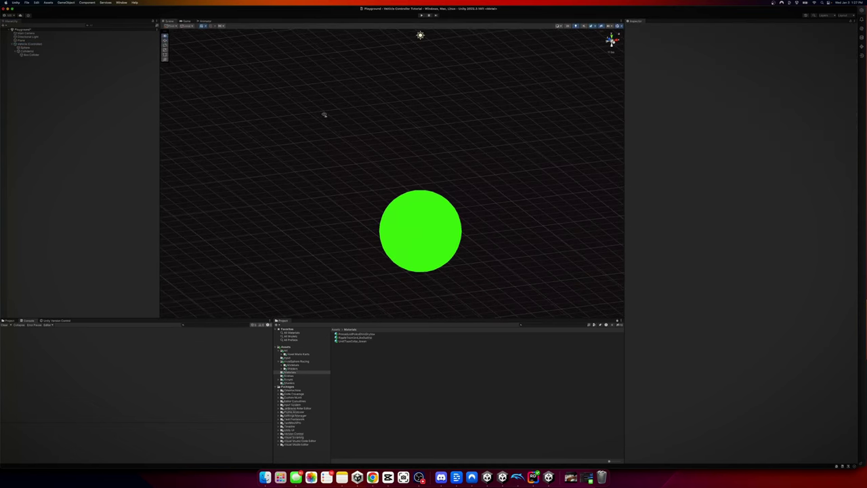
pyautogui.click(33, 43)
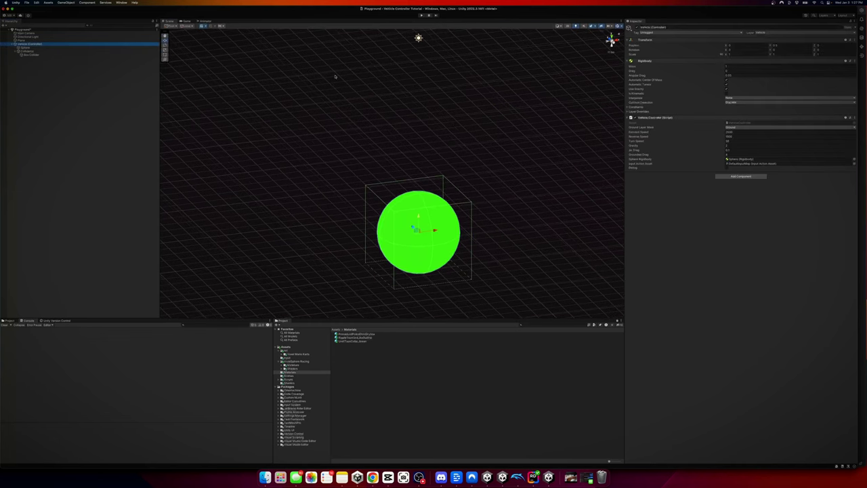
pyautogui.click(421, 14)
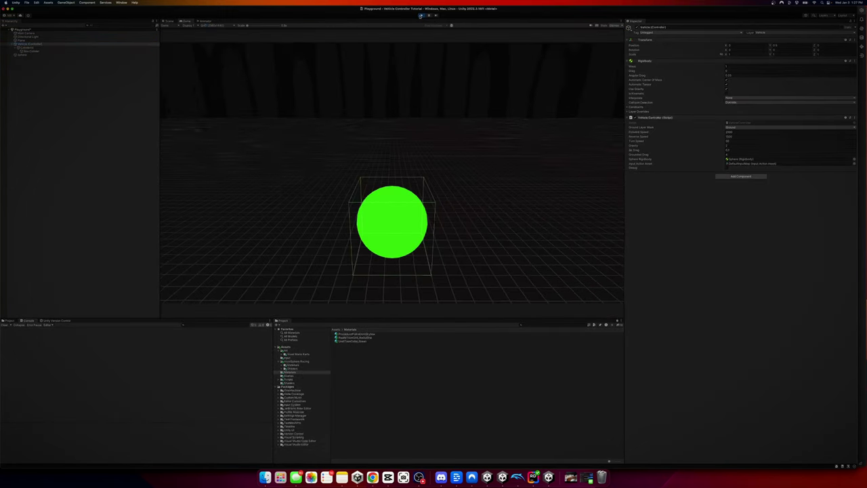
pyautogui.press('w')
pyautogui.press('d')
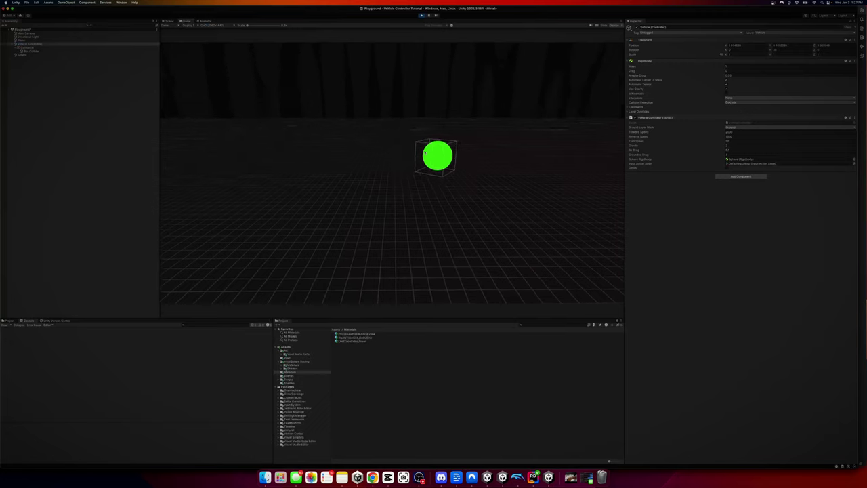
pyautogui.press('a')
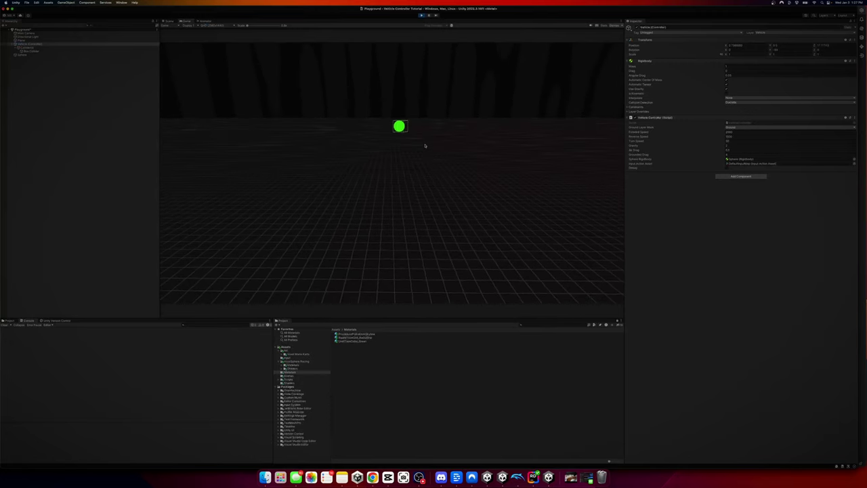
pyautogui.press('s')
pyautogui.press('w')
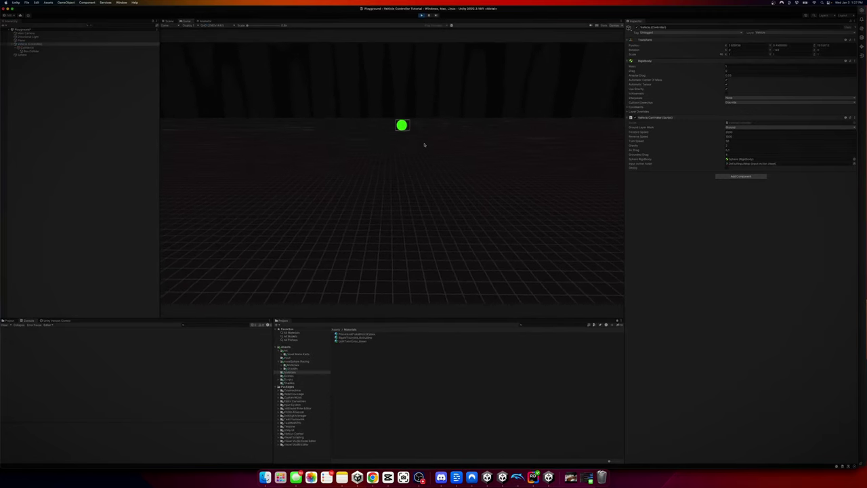
pyautogui.press('a')
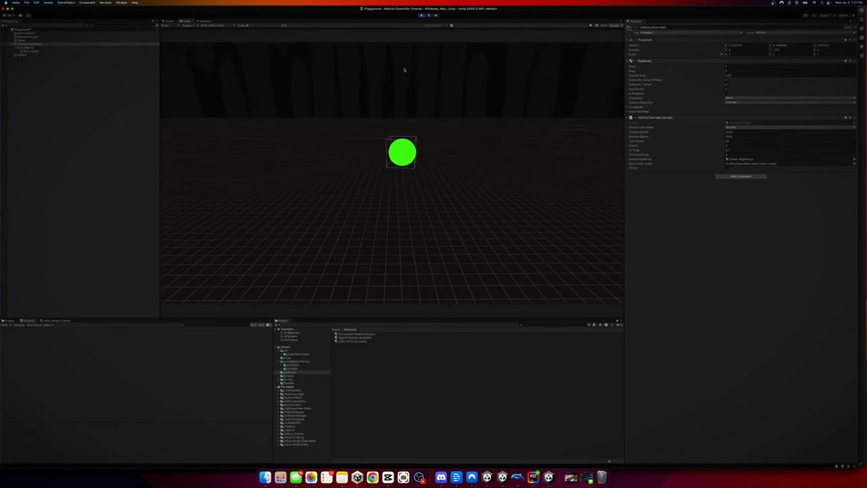
pyautogui.press('super+p')
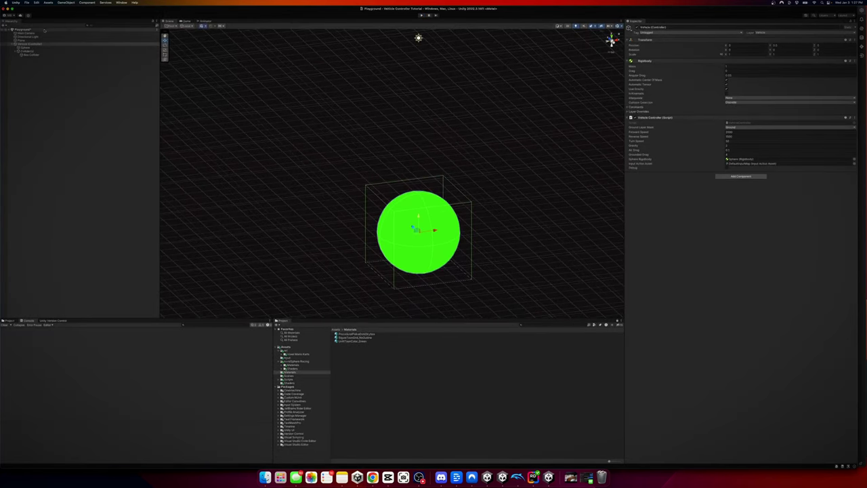
# - Make the Main Camera a child of Vehicle (Controller) and play-test the scene with it
pyautogui.moveTo(41, 33); pyautogui.dragTo(45, 45)
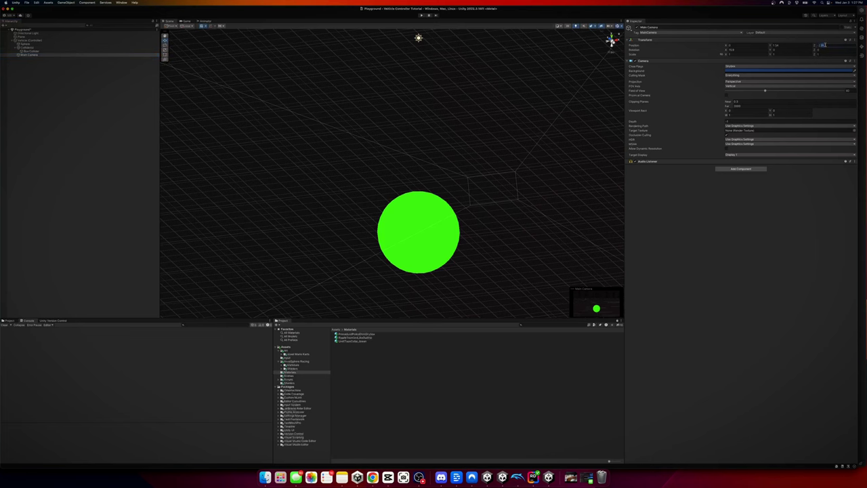
pyautogui.click(793, 46)
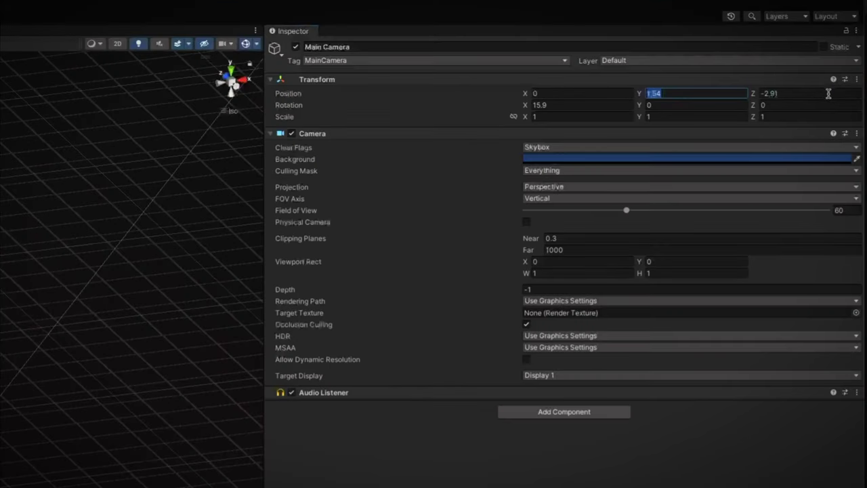
pyautogui.click(840, 45)
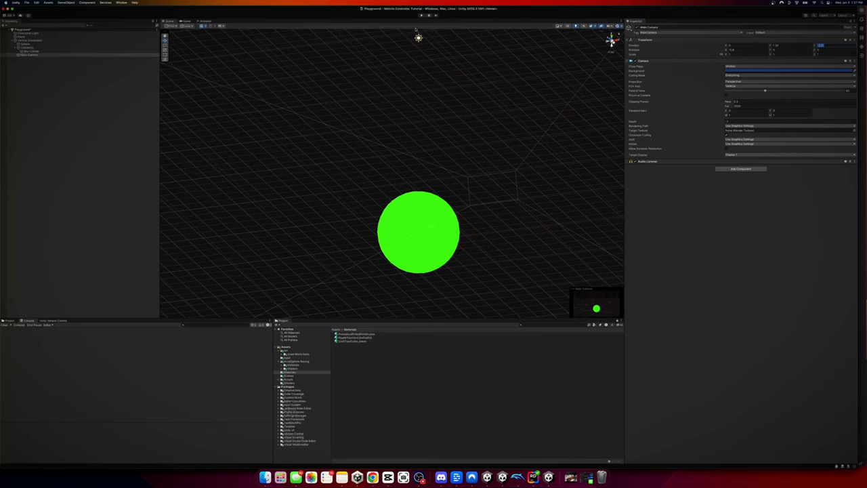
pyautogui.click(421, 16)
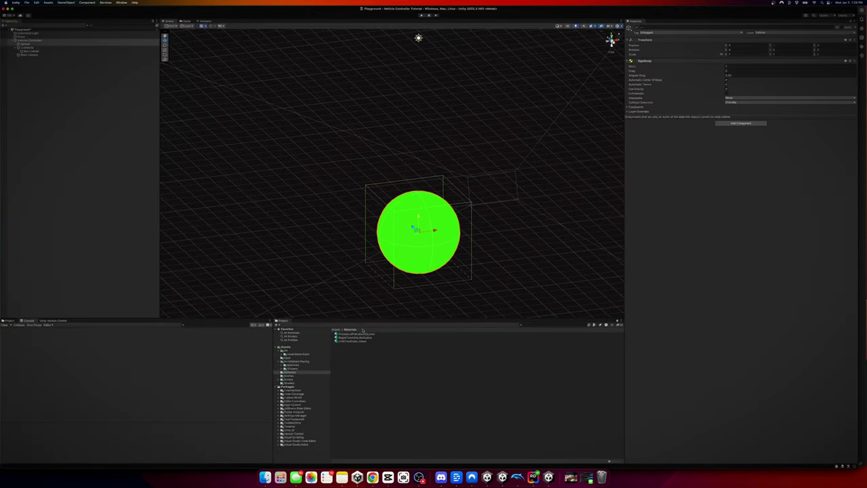
# - Open the Voxel Mario Karts folder inside the project's Art assets
pyautogui.click(336, 329)
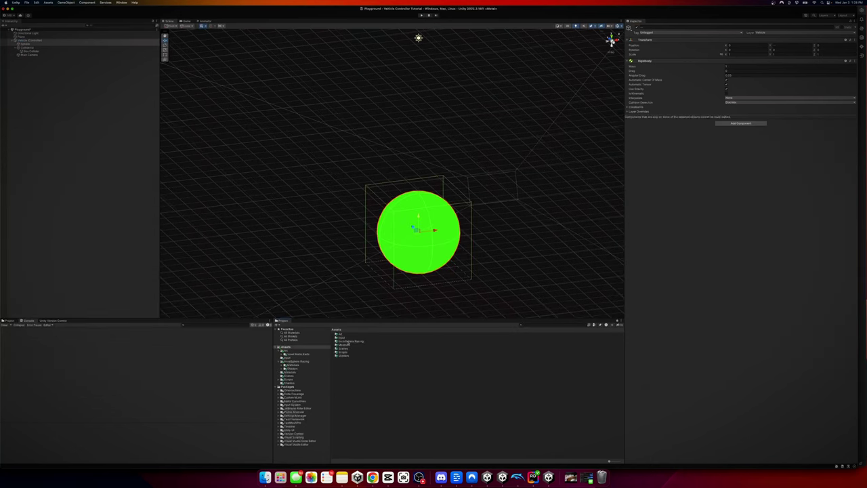
pyautogui.click(62, 41)
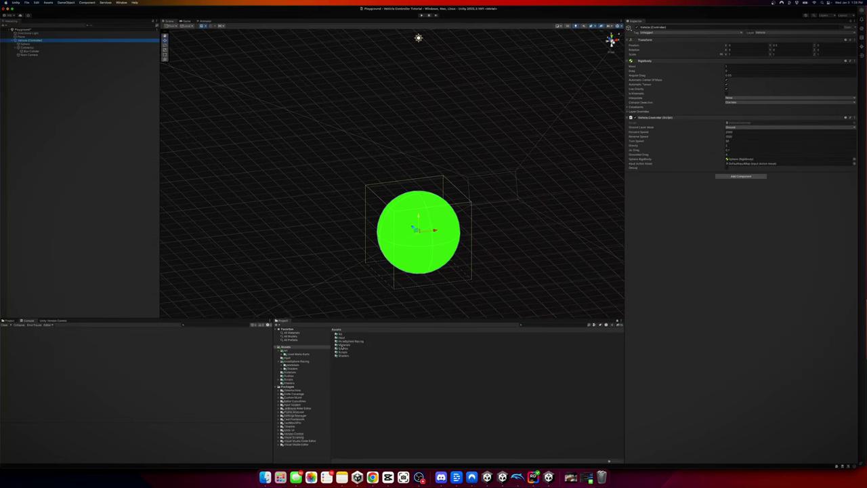
pyautogui.doubleClick(341, 337)
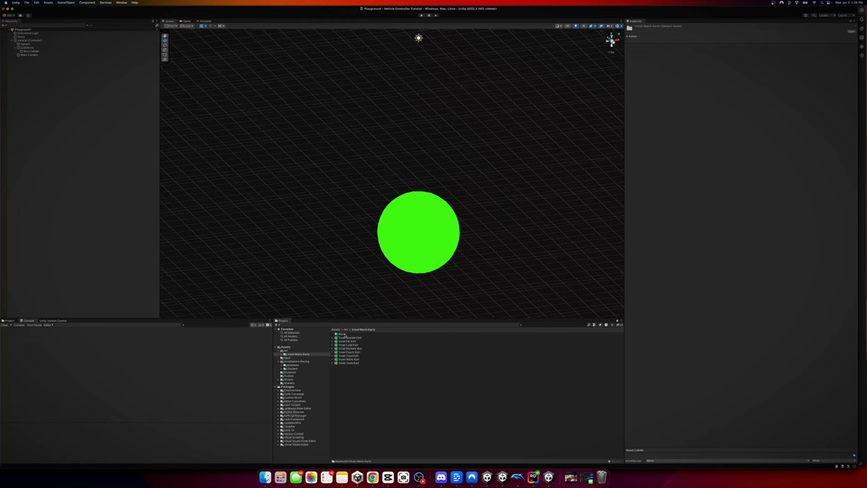
# - Add the Voxel Mario Kart prefab from the Mario folder to the scene as a root object
pyautogui.doubleClick(343, 335)
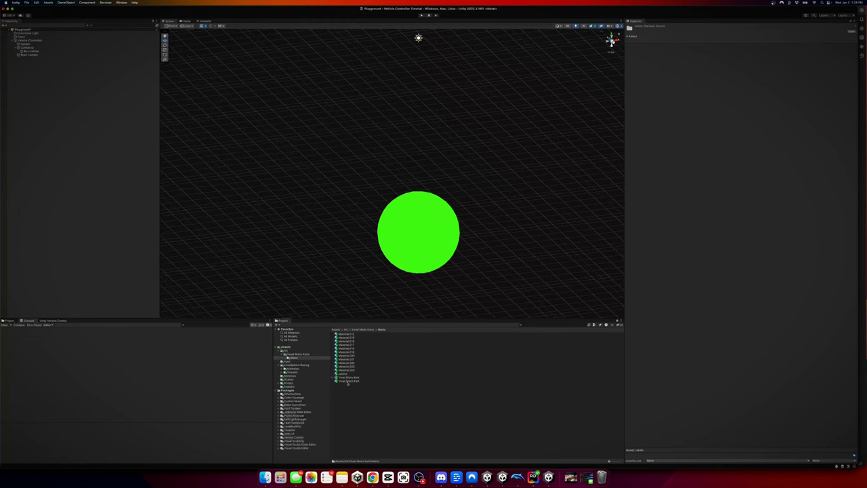
pyautogui.moveTo(347, 382); pyautogui.dragTo(112, 215)
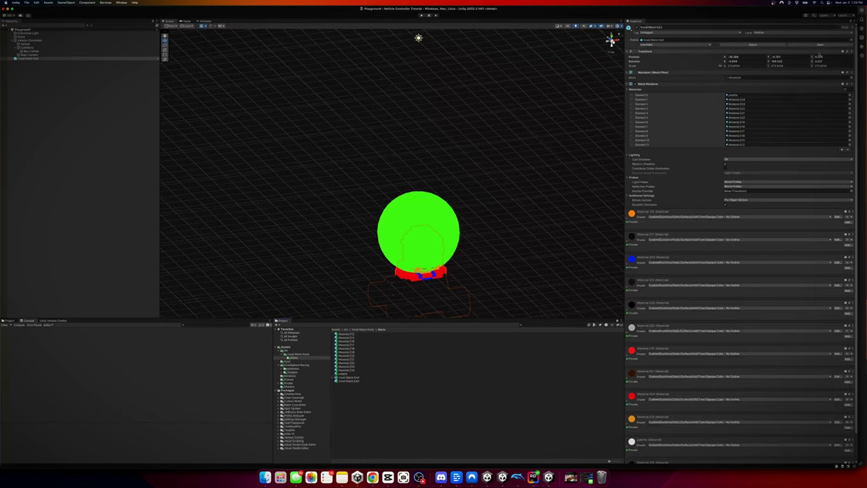
pyautogui.click(749, 57)
pyautogui.click(744, 65)
pyautogui.click(776, 61)
pyautogui.click(784, 66)
pyautogui.click(750, 57)
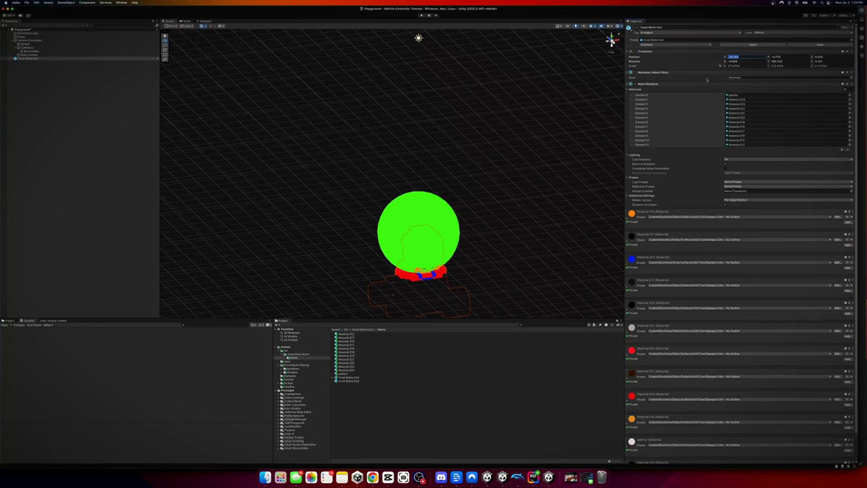
# - Create an empty child object under Vehicle (Controller) and name it Models
pyautogui.click(27, 40)
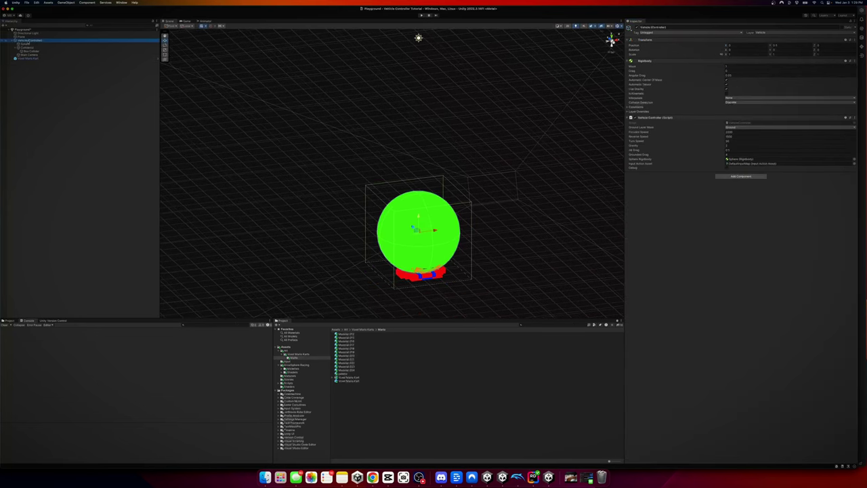
pyautogui.rightClick(28, 40)
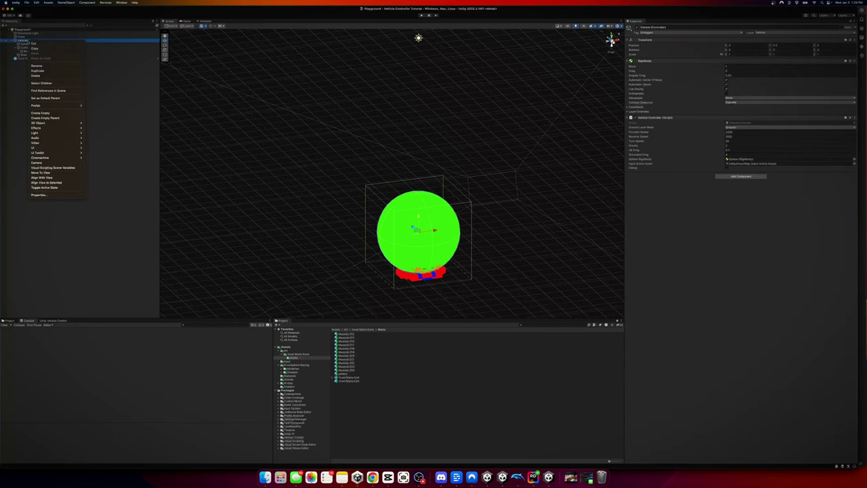
pyautogui.click(62, 114)
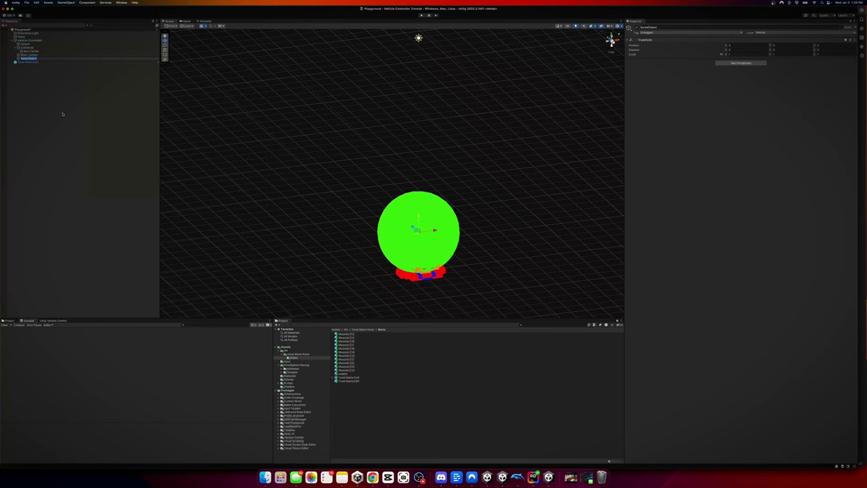
pyautogui.write('Models')
pyautogui.press('Return')
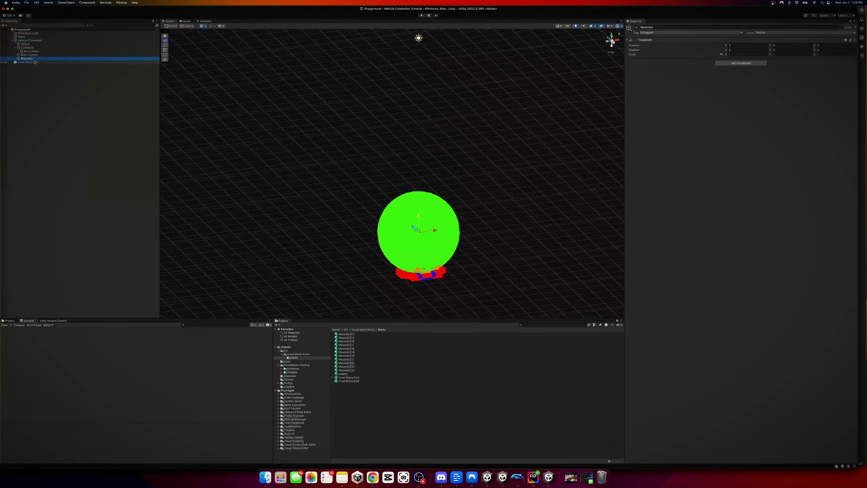
pyautogui.click(33, 62)
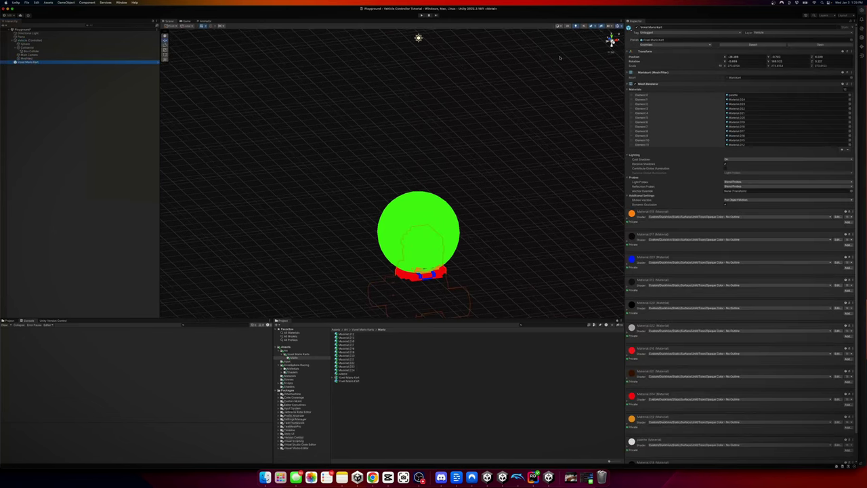
pyautogui.click(759, 57)
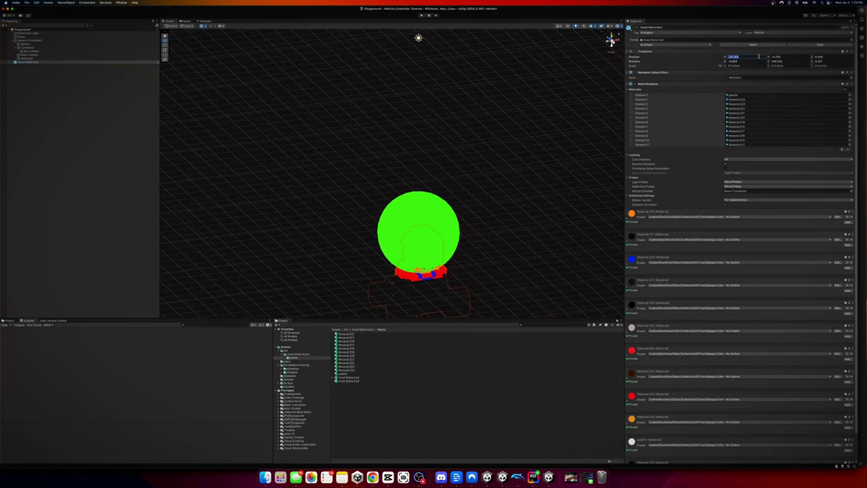
pyautogui.write('0')
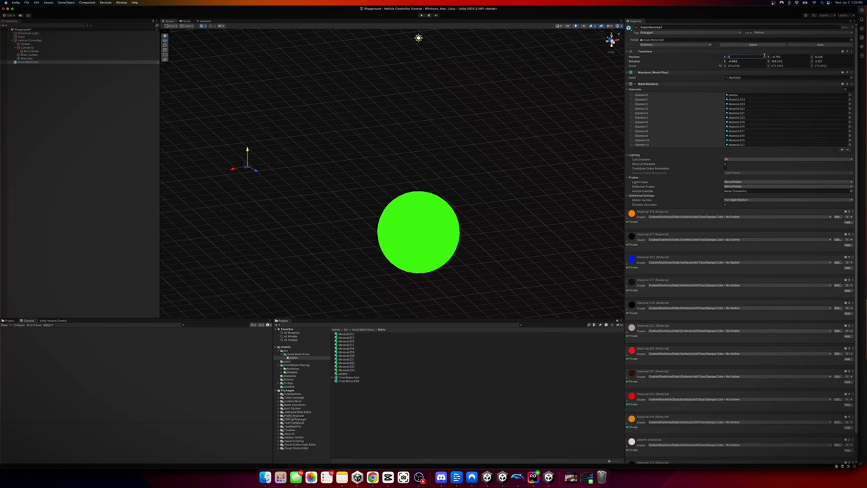
pyautogui.press('super+z')
# - Examine where the Voxel Mario Kart's pivot lies relative to its mesh, using the Pivot handle position
pyautogui.scroll(-3, 436, 184)
pyautogui.scroll(-5, 437, 180)
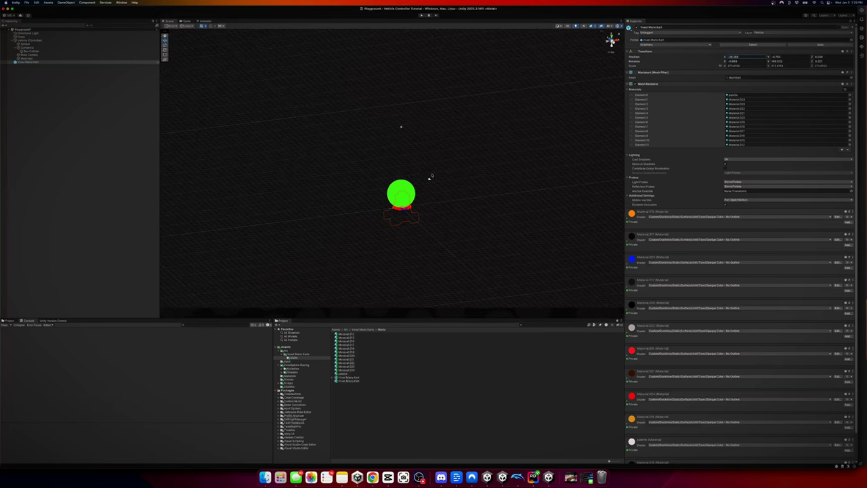
pyautogui.scroll(-3, 411, 164)
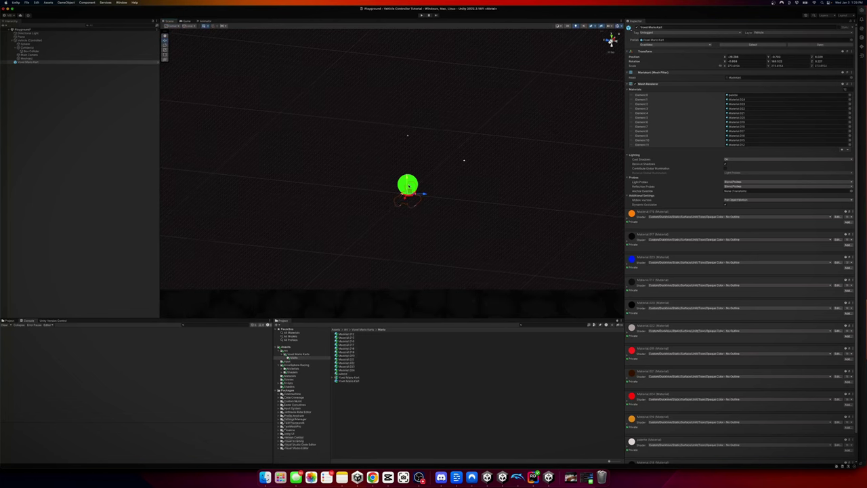
pyautogui.scroll(5, 408, 186)
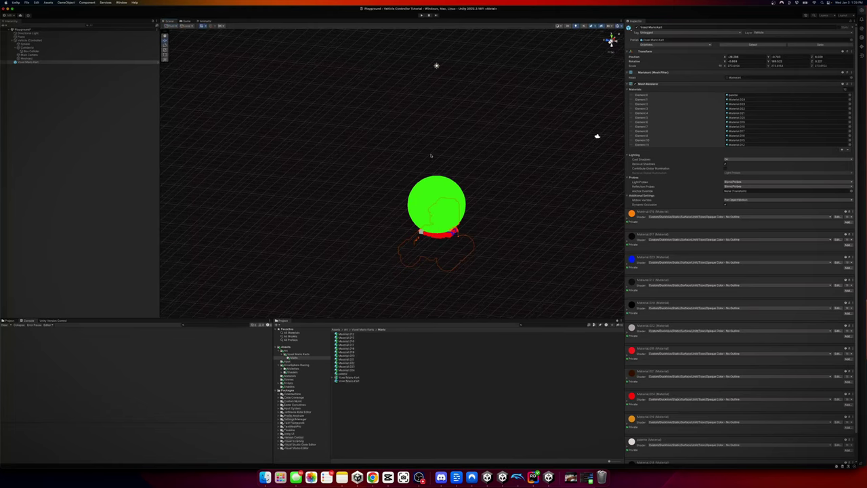
pyautogui.scroll(-10, 430, 155)
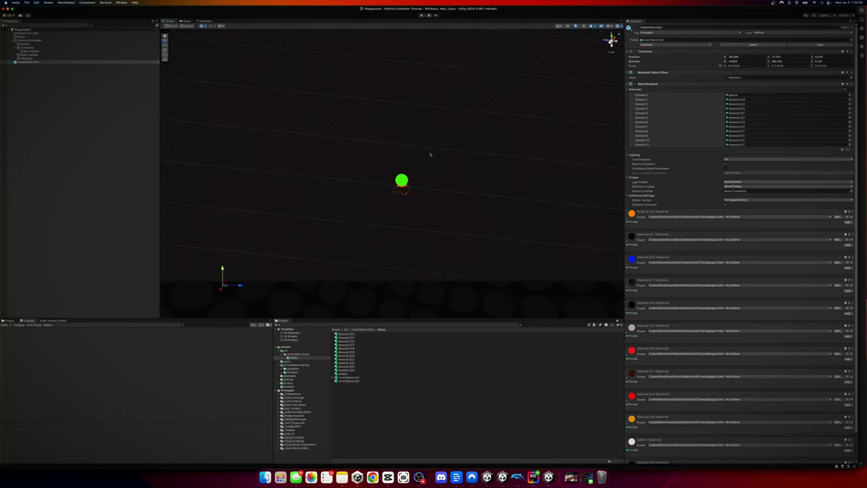
pyautogui.scroll(-4, 430, 155)
pyautogui.keyDown('alt'); pyautogui.moveTo(408, 149); pyautogui.dragTo(390, 162); pyautogui.keyUp('alt')
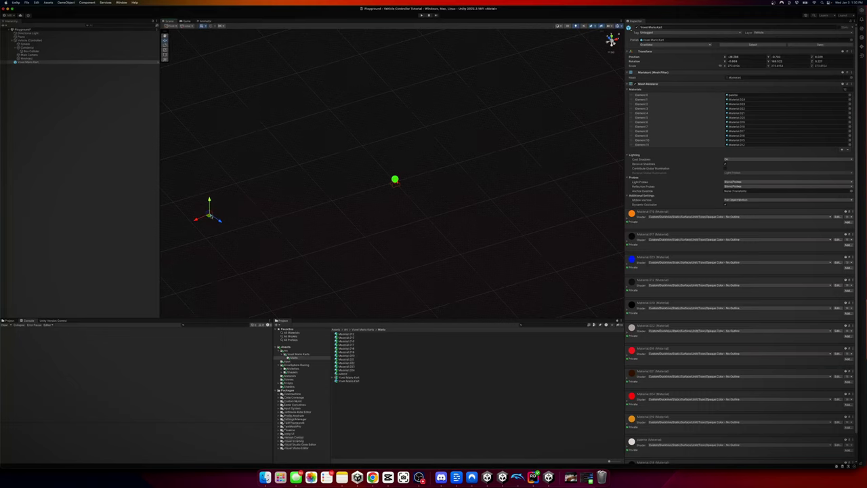
pyautogui.click(175, 27)
pyautogui.click(173, 36)
# - Make Voxel Mario Kart a child of the Models object under Vehicle (Controller)
pyautogui.click(26, 61)
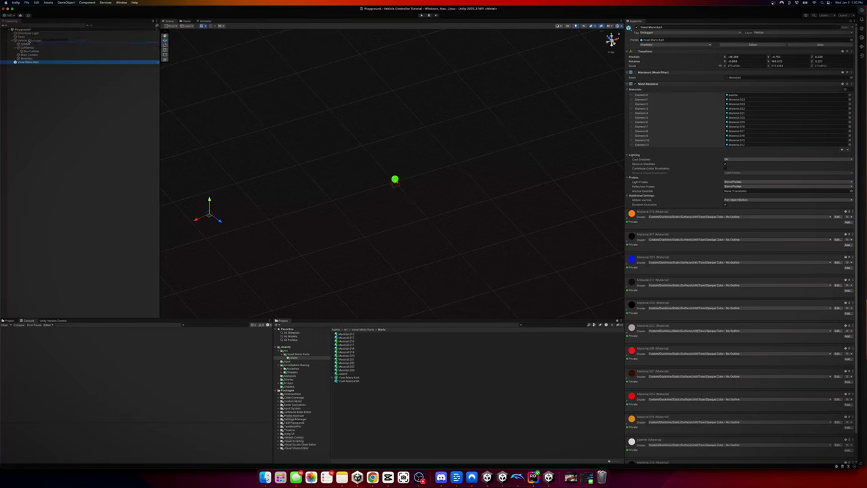
pyautogui.moveTo(29, 43); pyautogui.dragTo(29, 57)
pyautogui.moveTo(31, 59); pyautogui.dragTo(31, 58)
# - Switch the handle position to Center and move Voxel Mario Kart up so it overlaps the green sphere
pyautogui.click(30, 40)
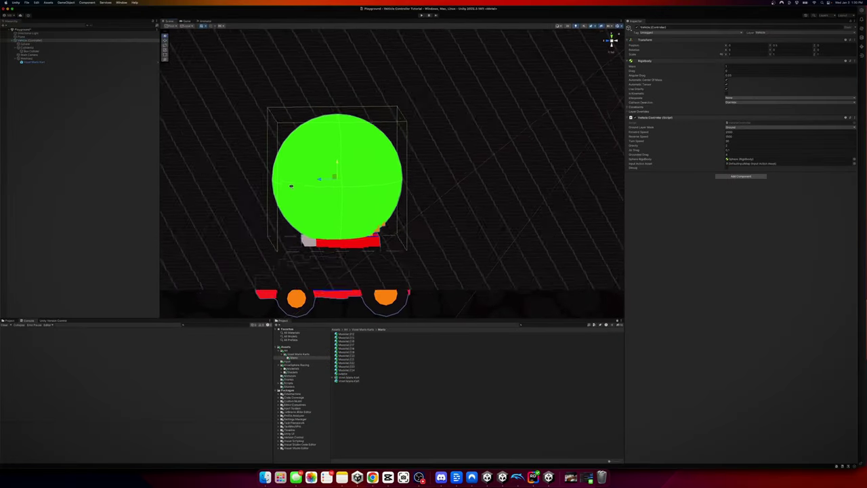
pyautogui.keyDown('alt'); pyautogui.moveTo(291, 186); pyautogui.dragTo(289, 183); pyautogui.keyUp('alt')
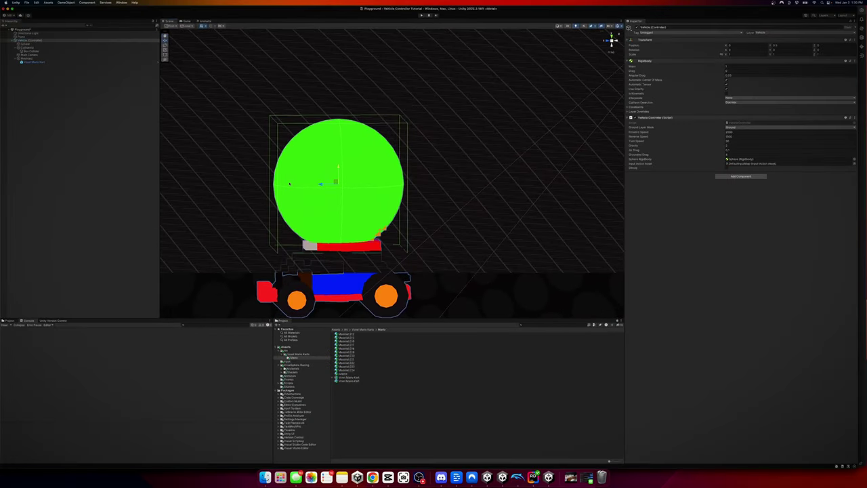
pyautogui.click(47, 63)
pyautogui.click(171, 26)
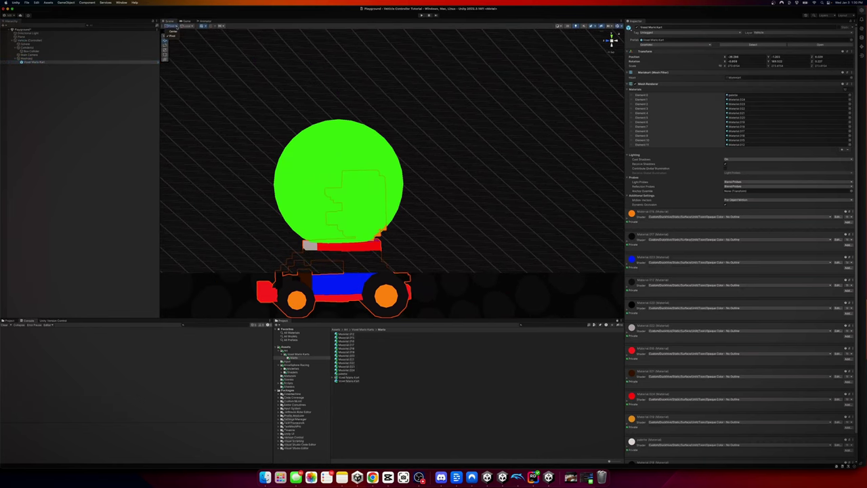
pyautogui.click(173, 31)
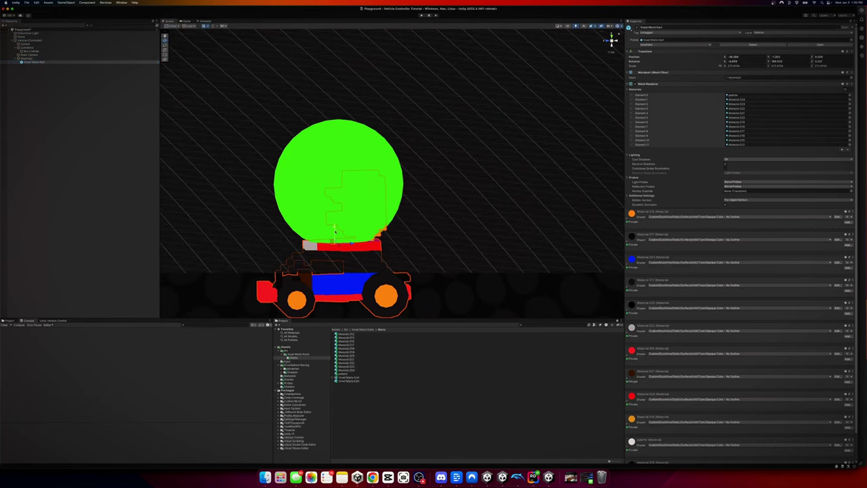
pyautogui.moveTo(335, 227); pyautogui.dragTo(271, 197)
# - Play-test the scene with the kart model placed over the sphere and stop playback
pyautogui.click(421, 15)
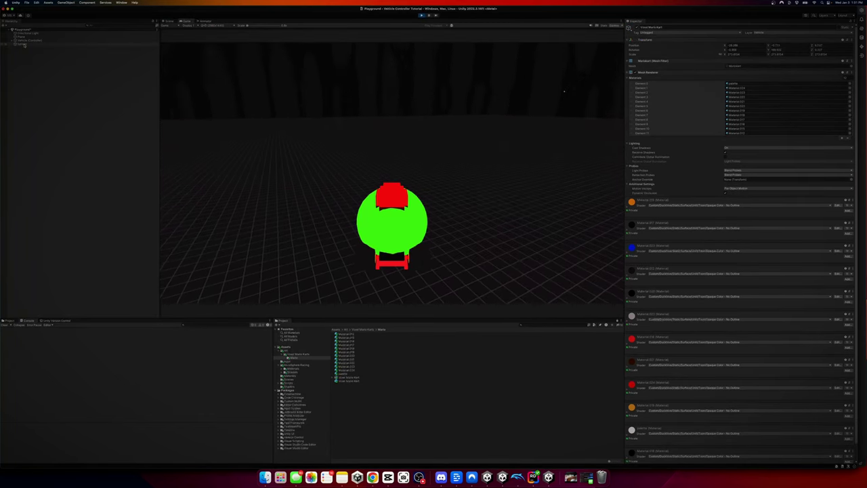
pyautogui.click(421, 15)
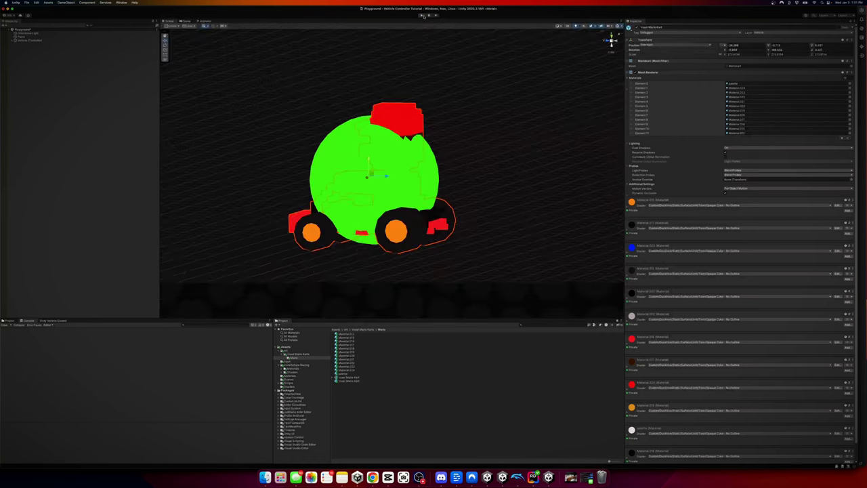
# - Disable the Sphere's Mesh Renderer while keeping the object active, and play-test the kart
pyautogui.click(632, 27)
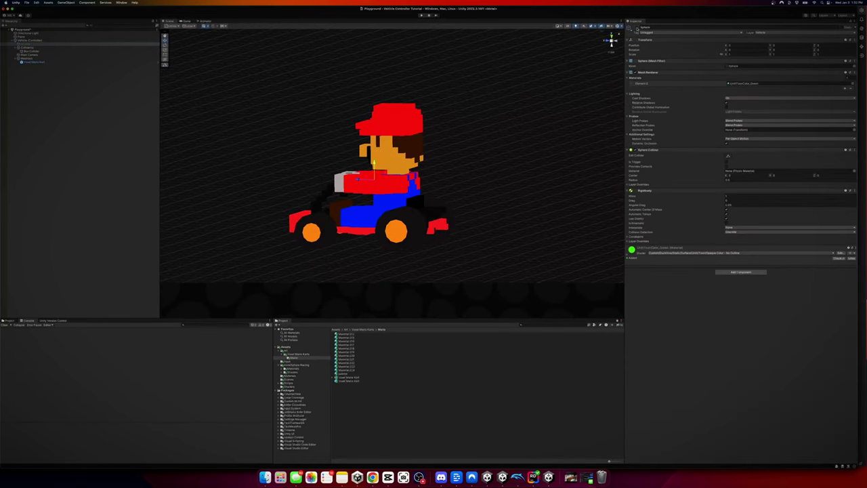
pyautogui.click(636, 71)
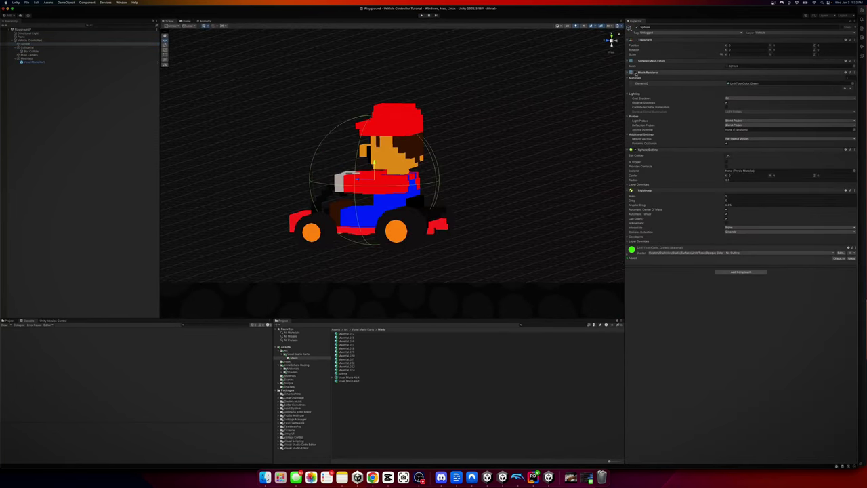
pyautogui.click(422, 17)
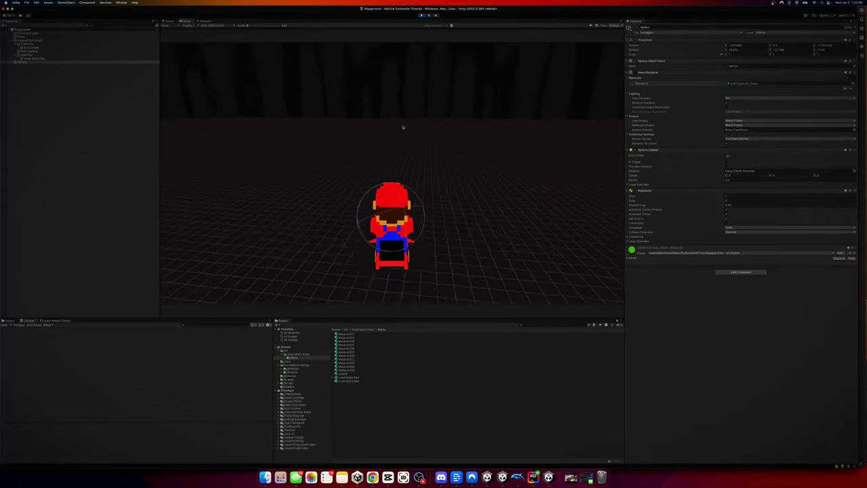
pyautogui.click(421, 15)
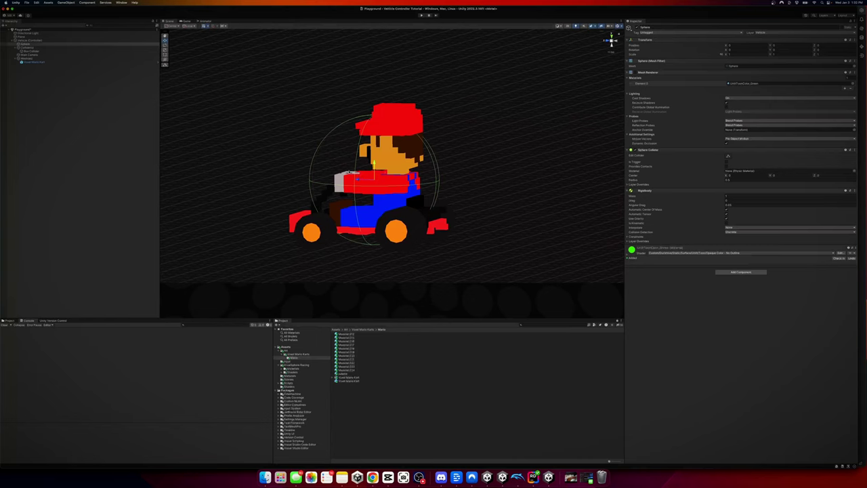